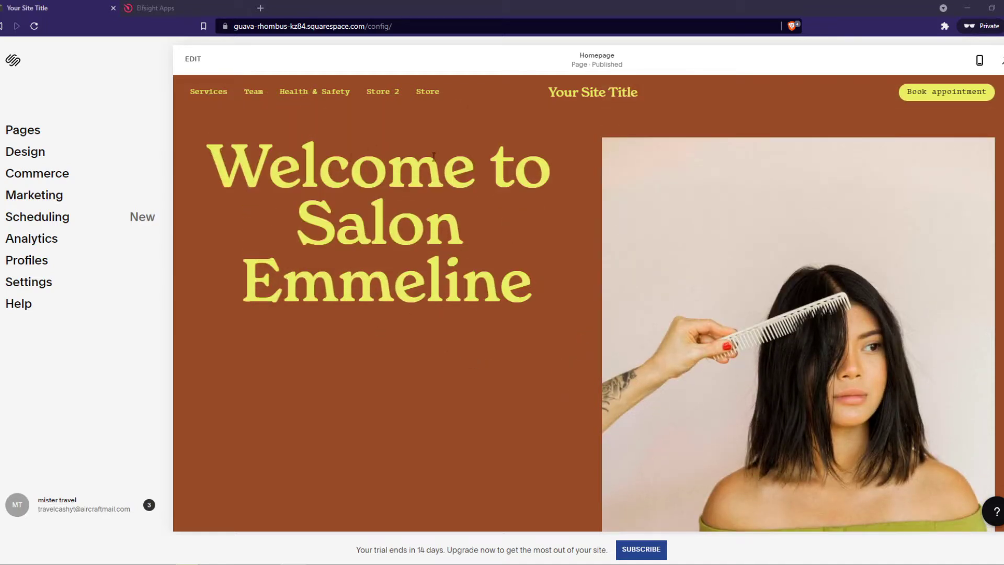
# Search the Elfsight app catalogue for 'paypal' and start a PayPal Button widget.
pyautogui.click(161, 8)
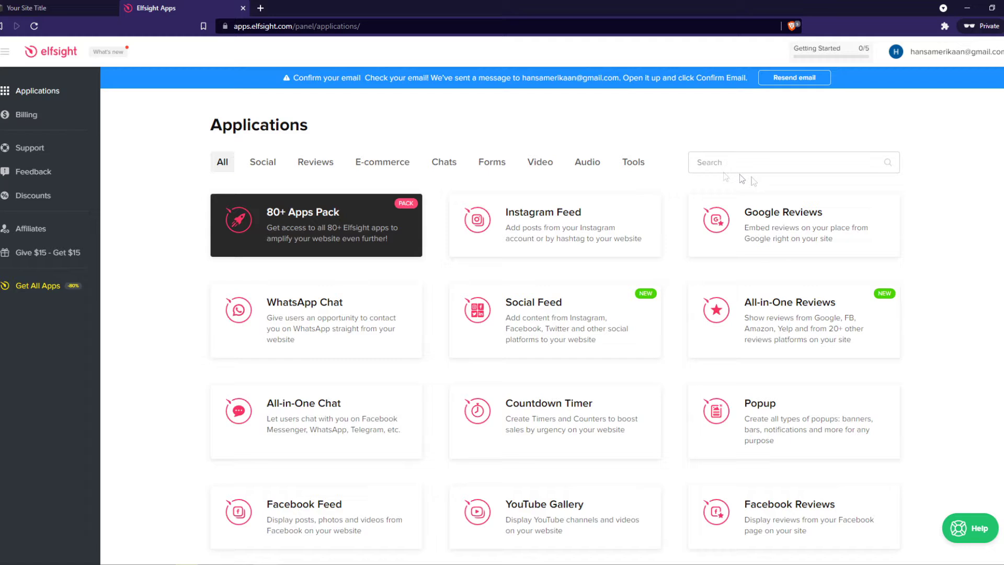
pyautogui.click(758, 164)
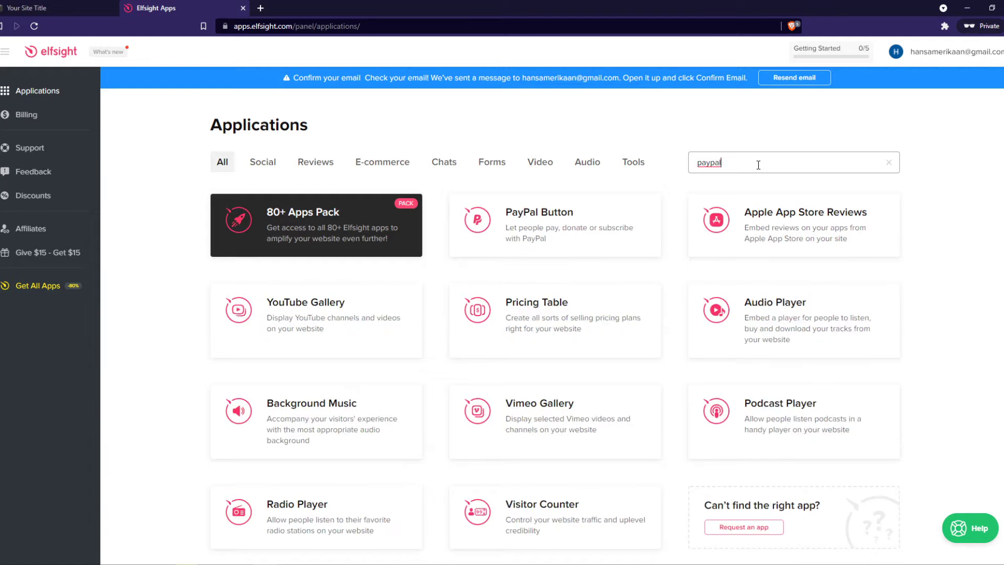
pyautogui.moveTo(555, 226)
pyautogui.write('paypal')
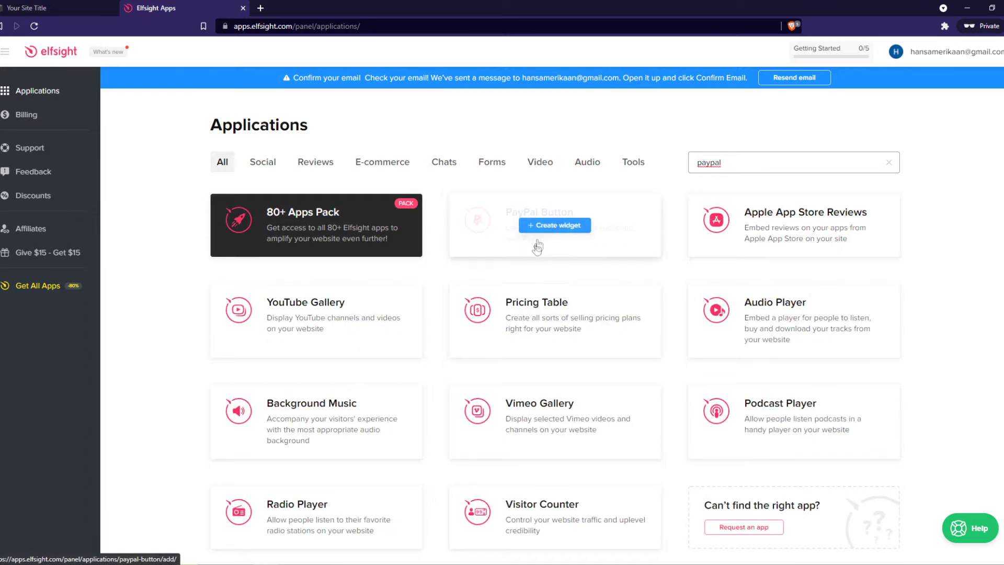
pyautogui.click(545, 228)
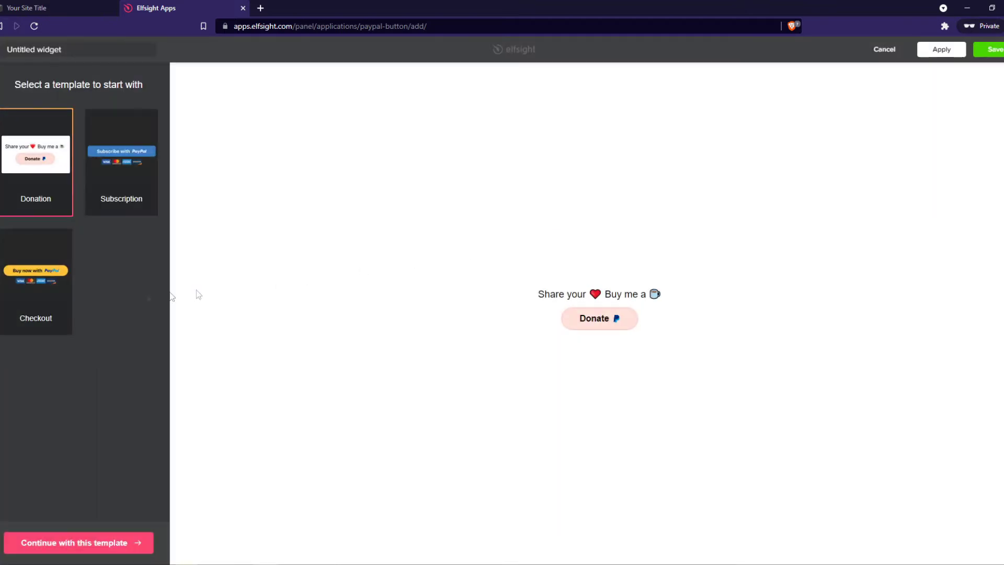
# Build the PayPal Button widget from the Checkout template.
pyautogui.click(11, 303)
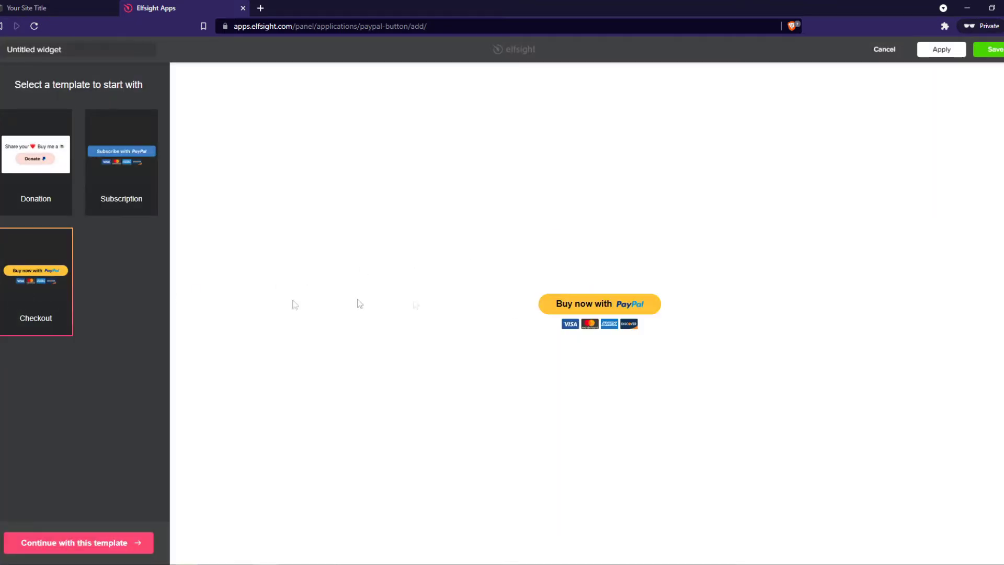
pyautogui.click(70, 545)
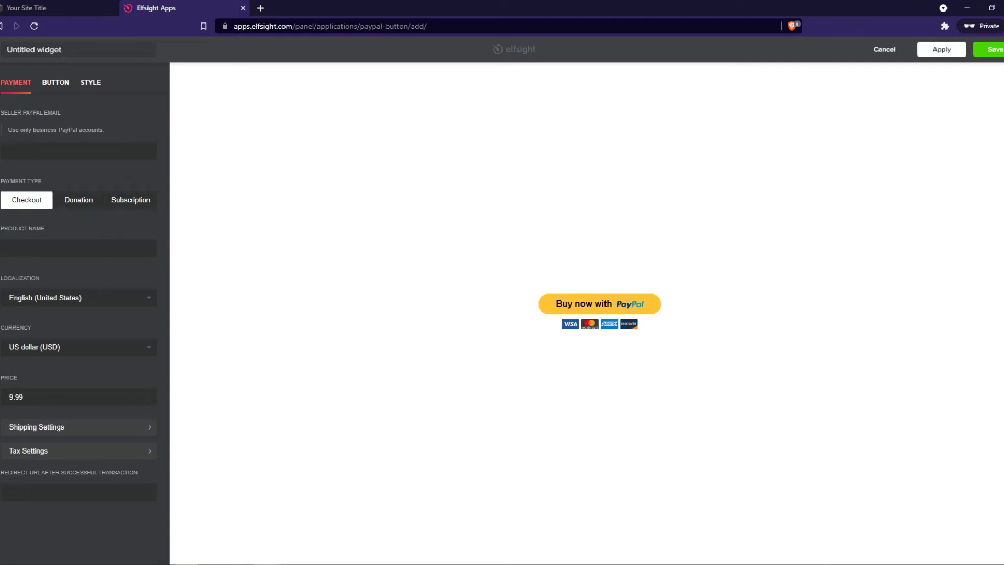
# Drop the 'Buy now with' text so only the PayPal wordmark remains, then save the widget.
pyautogui.click(46, 85)
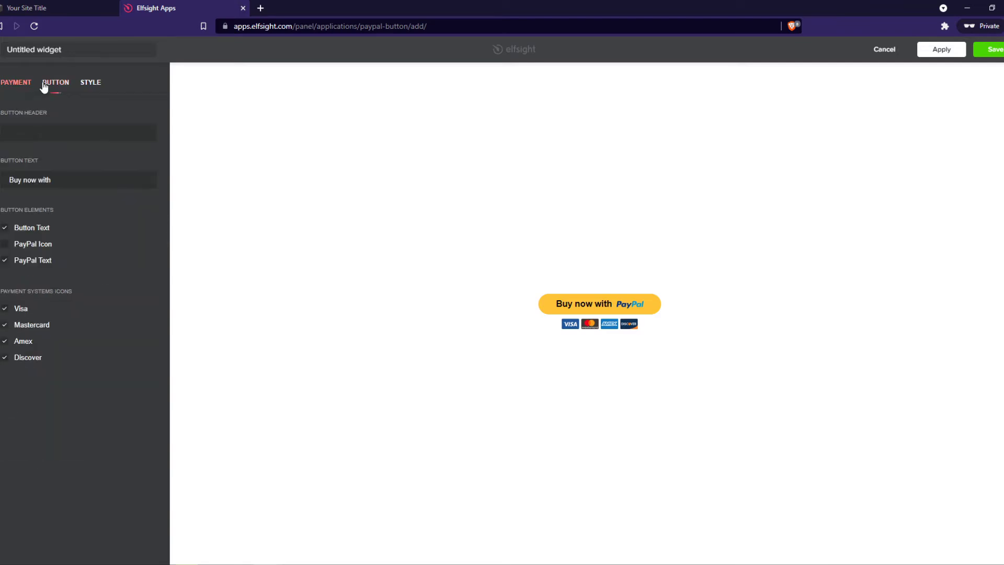
pyautogui.click(16, 248)
pyautogui.click(18, 229)
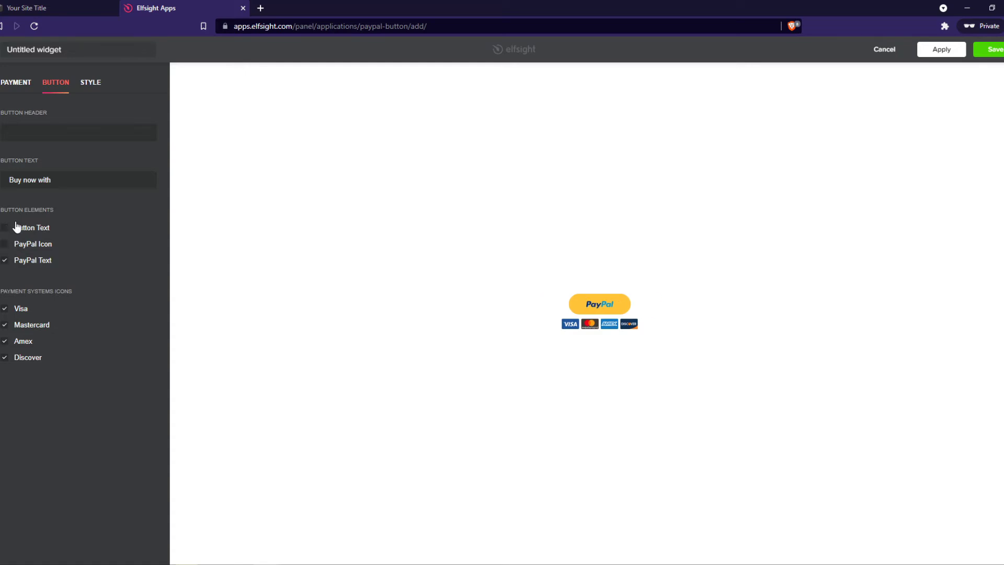
pyautogui.click(8, 263)
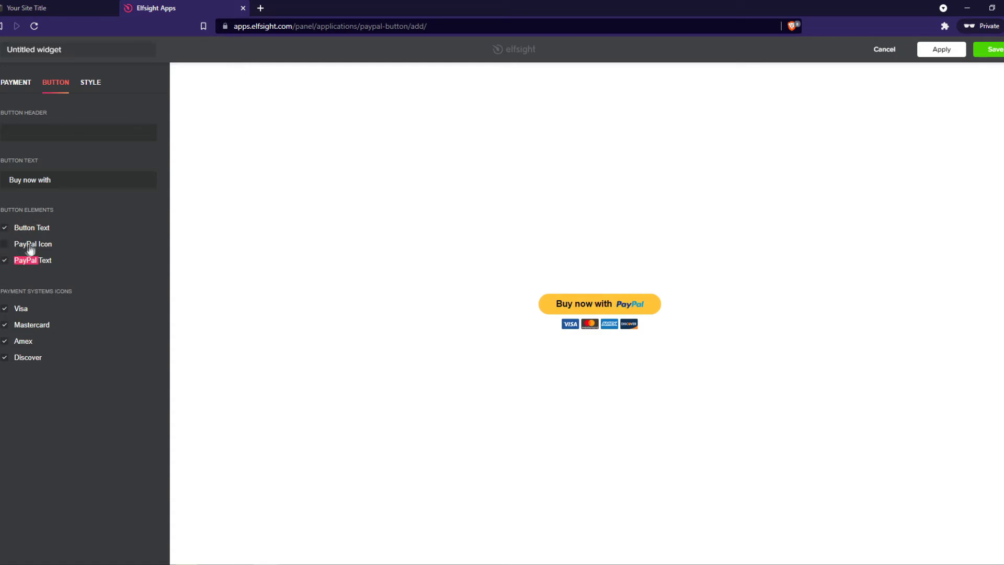
pyautogui.click(55, 226)
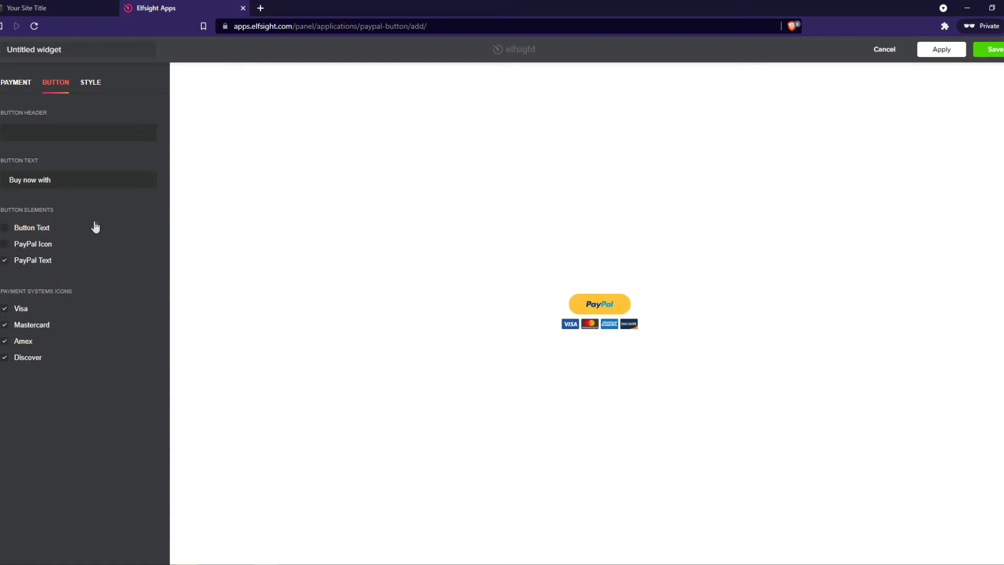
pyautogui.click(94, 83)
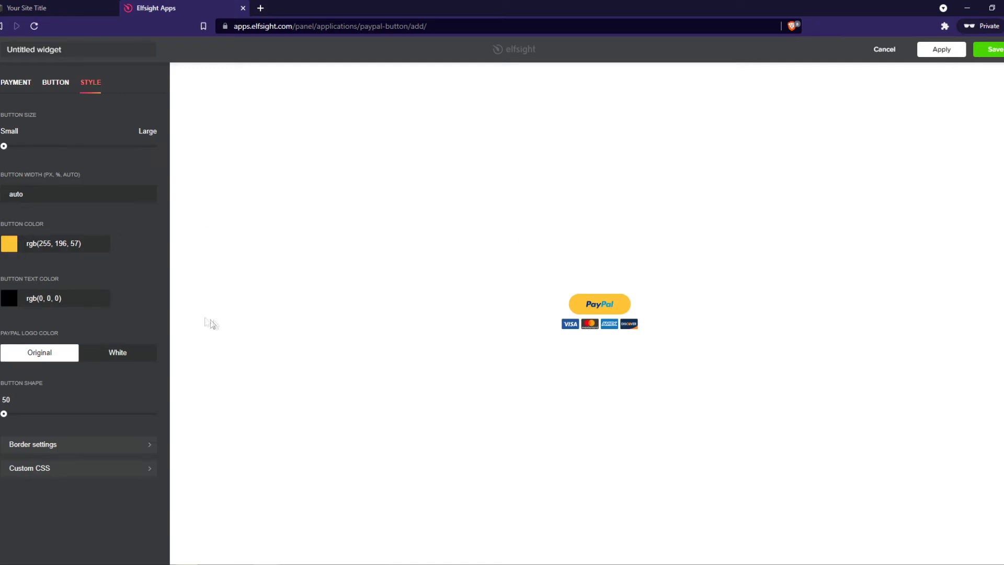
pyautogui.click(991, 50)
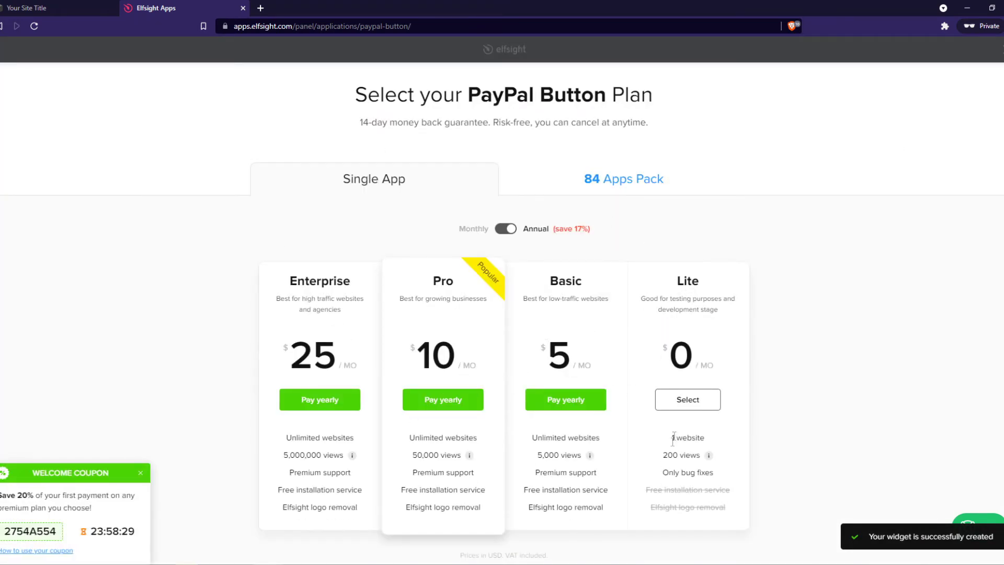
# Choose the free Lite plan and copy the widget's embed code.
pyautogui.click(667, 398)
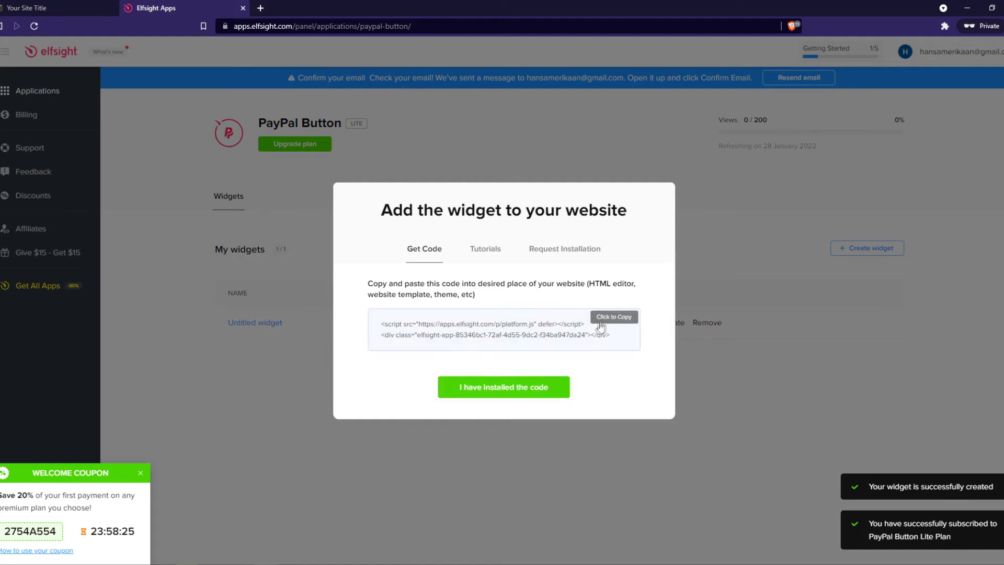
pyautogui.click(603, 329)
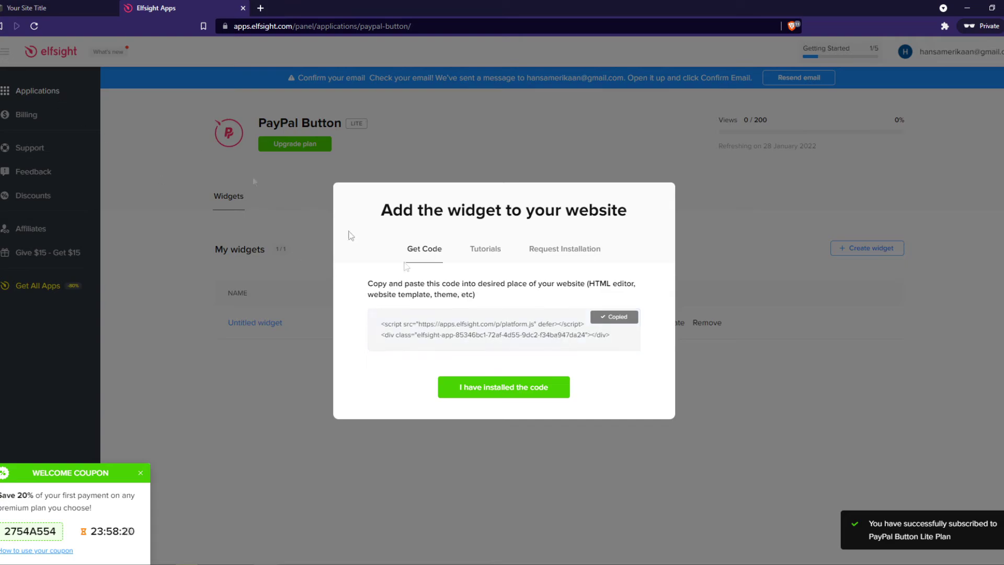
pyautogui.click(28, 8)
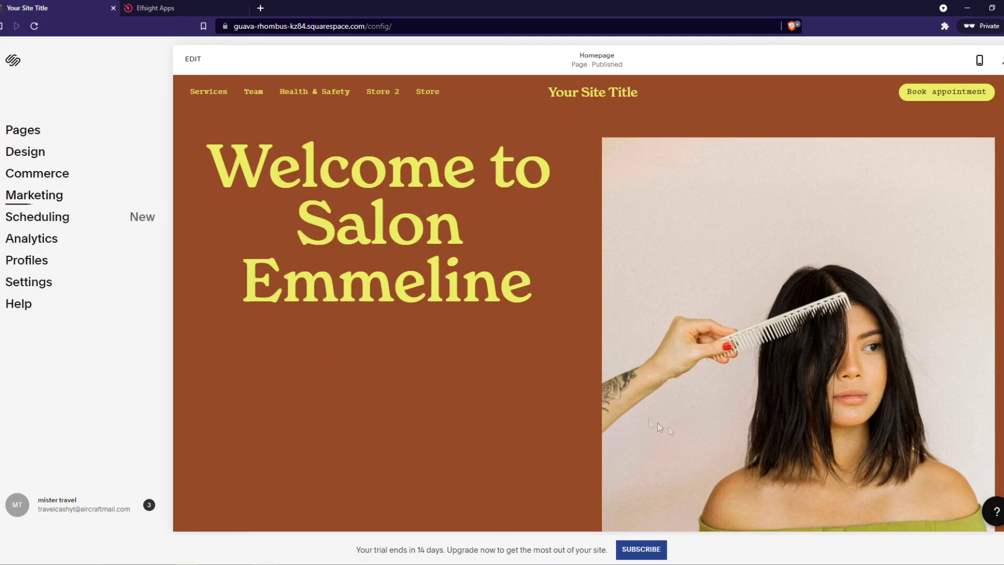
# Open the Squarespace Services page from Pages and enter edit mode.
pyautogui.click(24, 130)
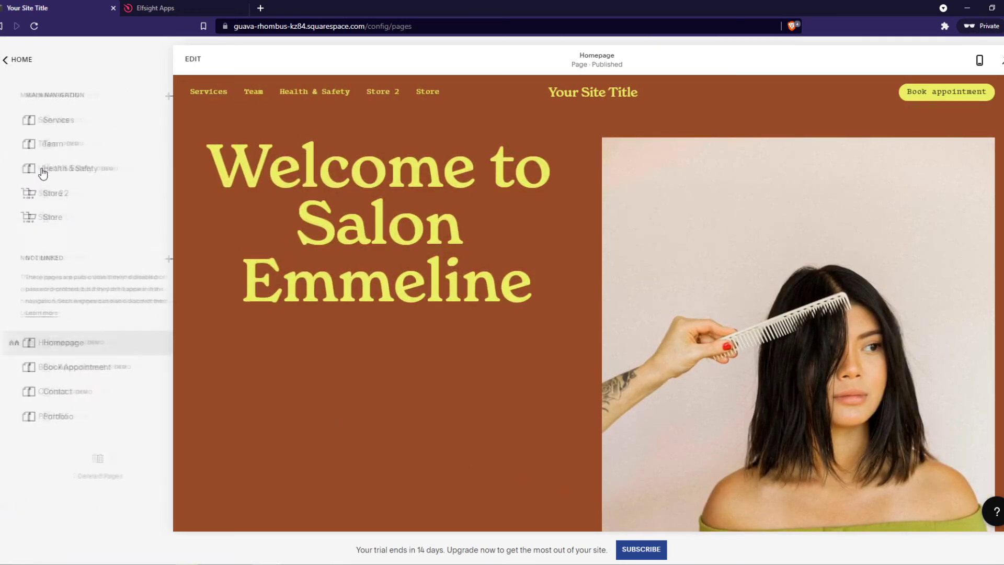
pyautogui.click(31, 119)
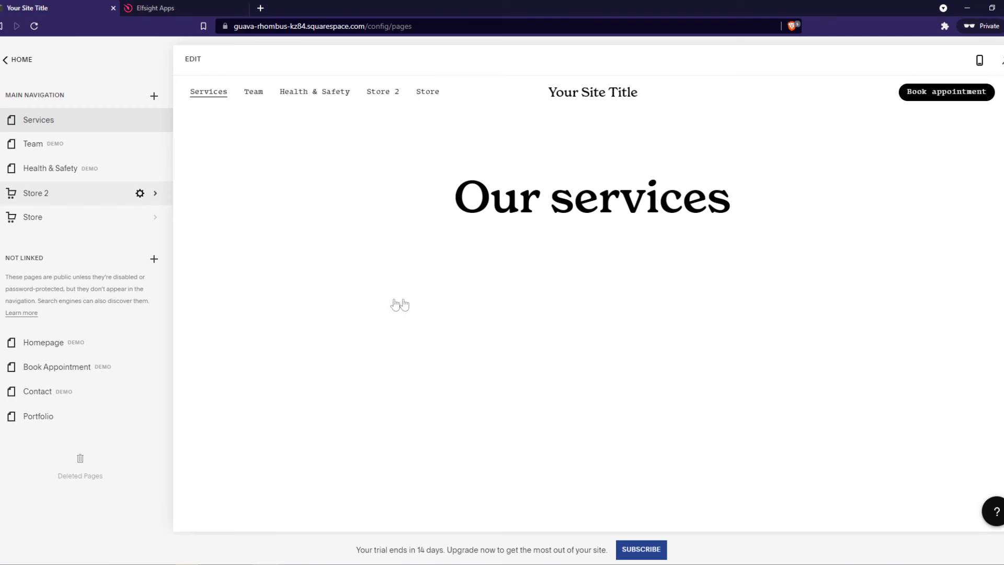
pyautogui.scroll(-2, 462, 305)
pyautogui.scroll(-3, 503, 343)
pyautogui.click(504, 343)
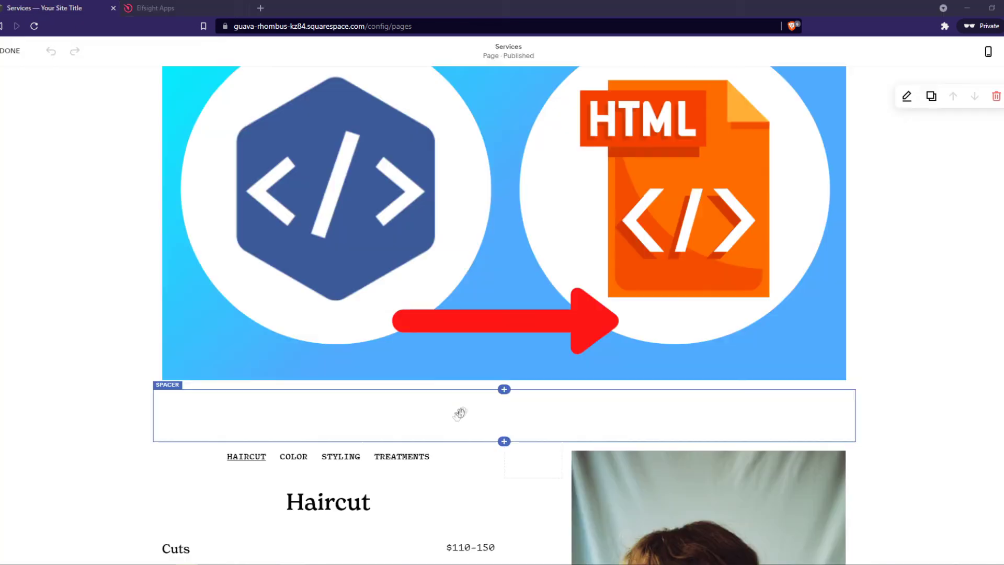
pyautogui.click(504, 392)
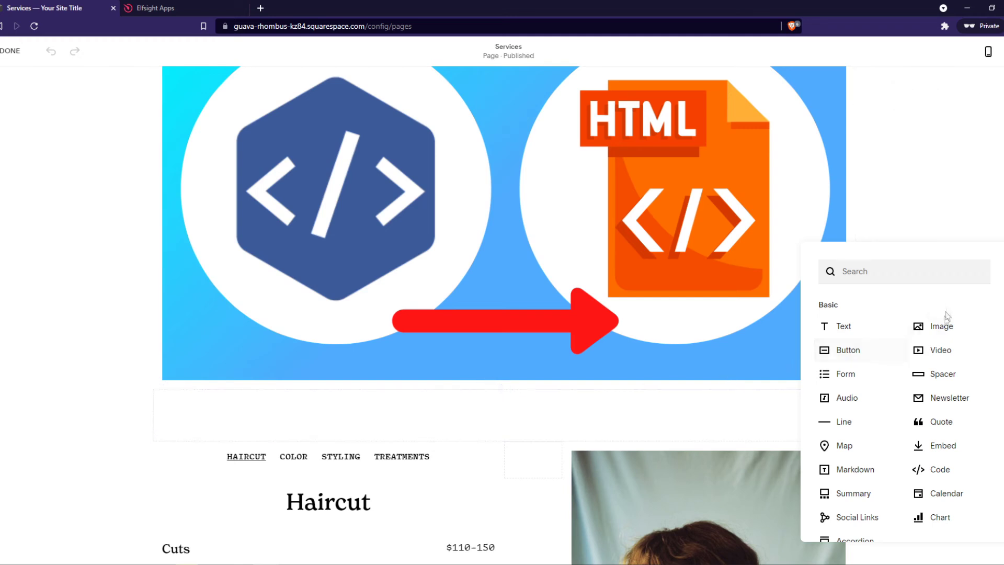
pyautogui.scroll(-2, 854, 440)
pyautogui.scroll(2, 890, 417)
# Insert a Code block below the Services banner image using the 'code' block search.
pyautogui.click(864, 273)
pyautogui.write('code')
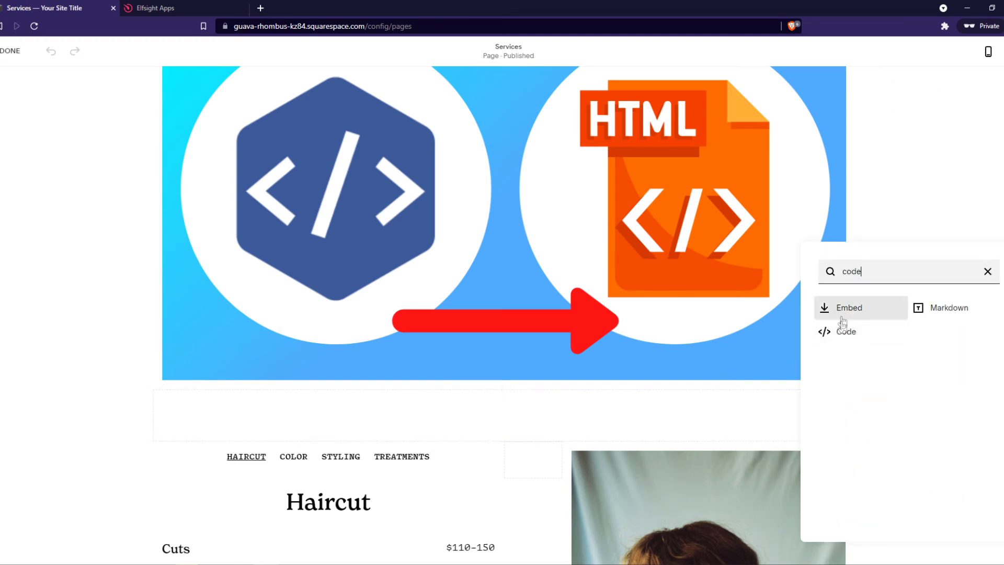
pyautogui.click(842, 335)
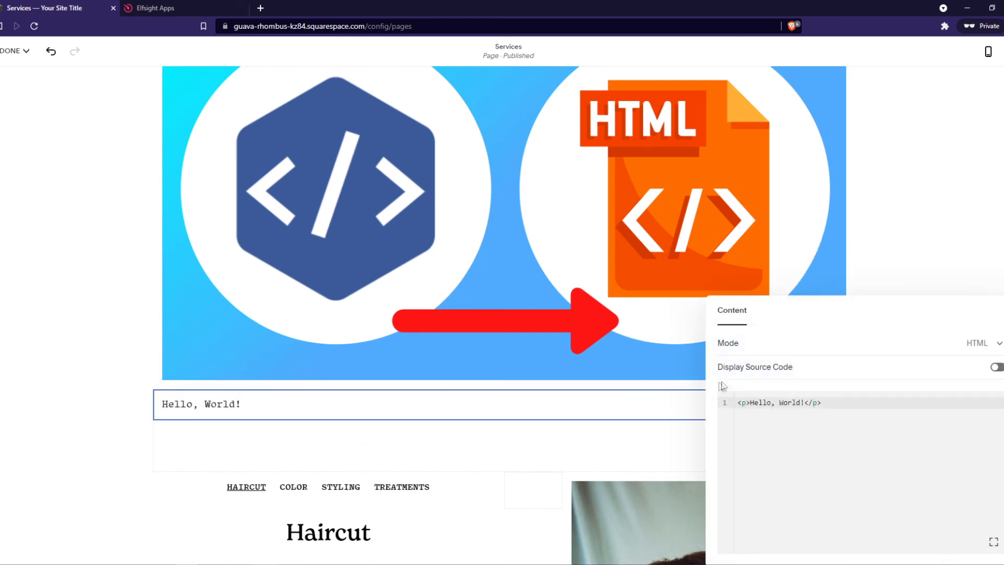
# Replace the 'Hello, World!' placeholder with the pasted Elfsight embed code and save the page.
pyautogui.moveTo(852, 403); pyautogui.dragTo(715, 414)
pyautogui.press('BackSpace')
pyautogui.hotkey('ctrl', 'v')
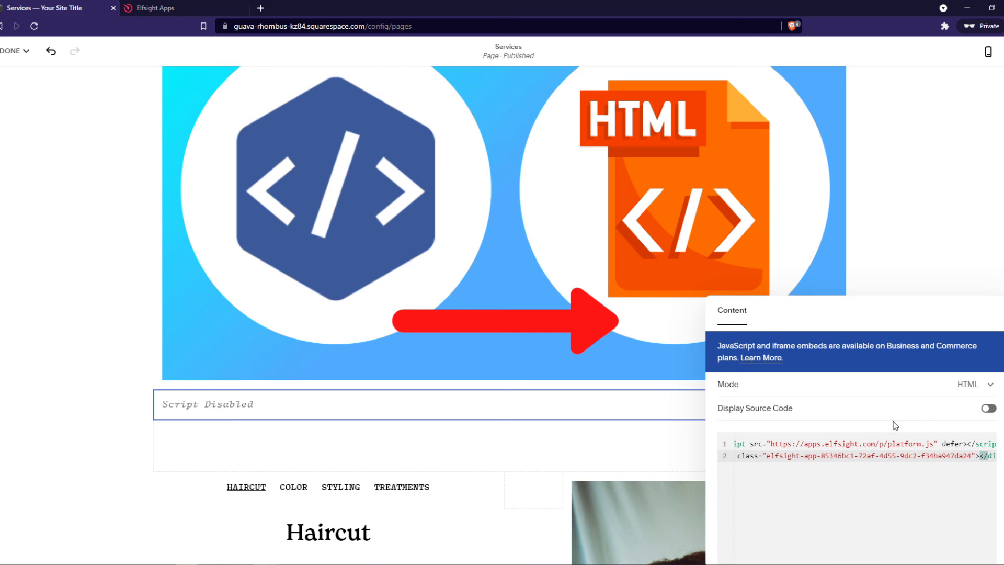
pyautogui.press('Escape')
pyautogui.click(14, 50)
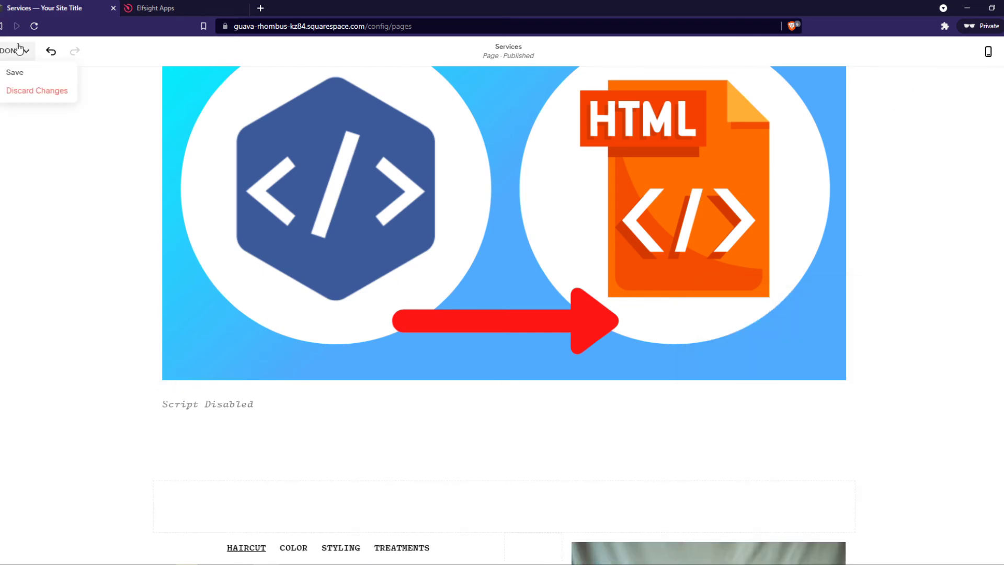
pyautogui.click(22, 74)
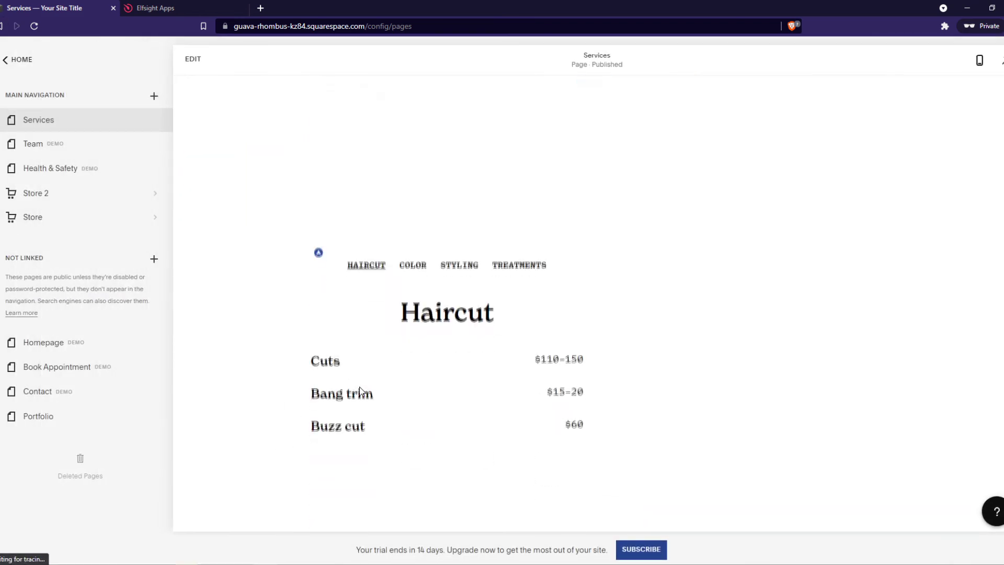